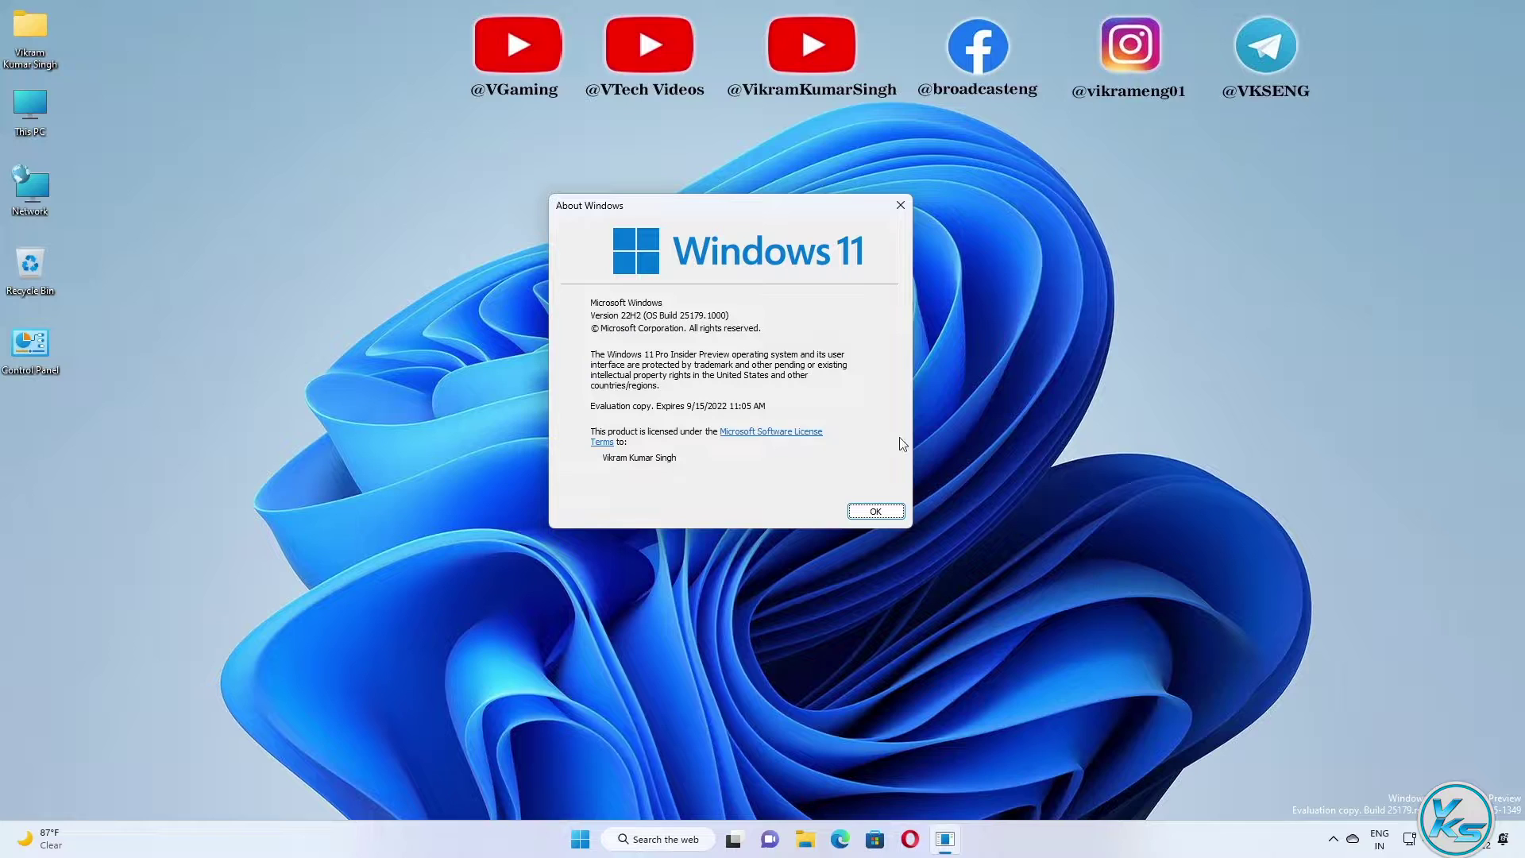
Close the About Windows dialog and confirm Windows 11 Insider Preview (Dev Channel) - Build 25179 as the ISO edition to download
click(875, 511)
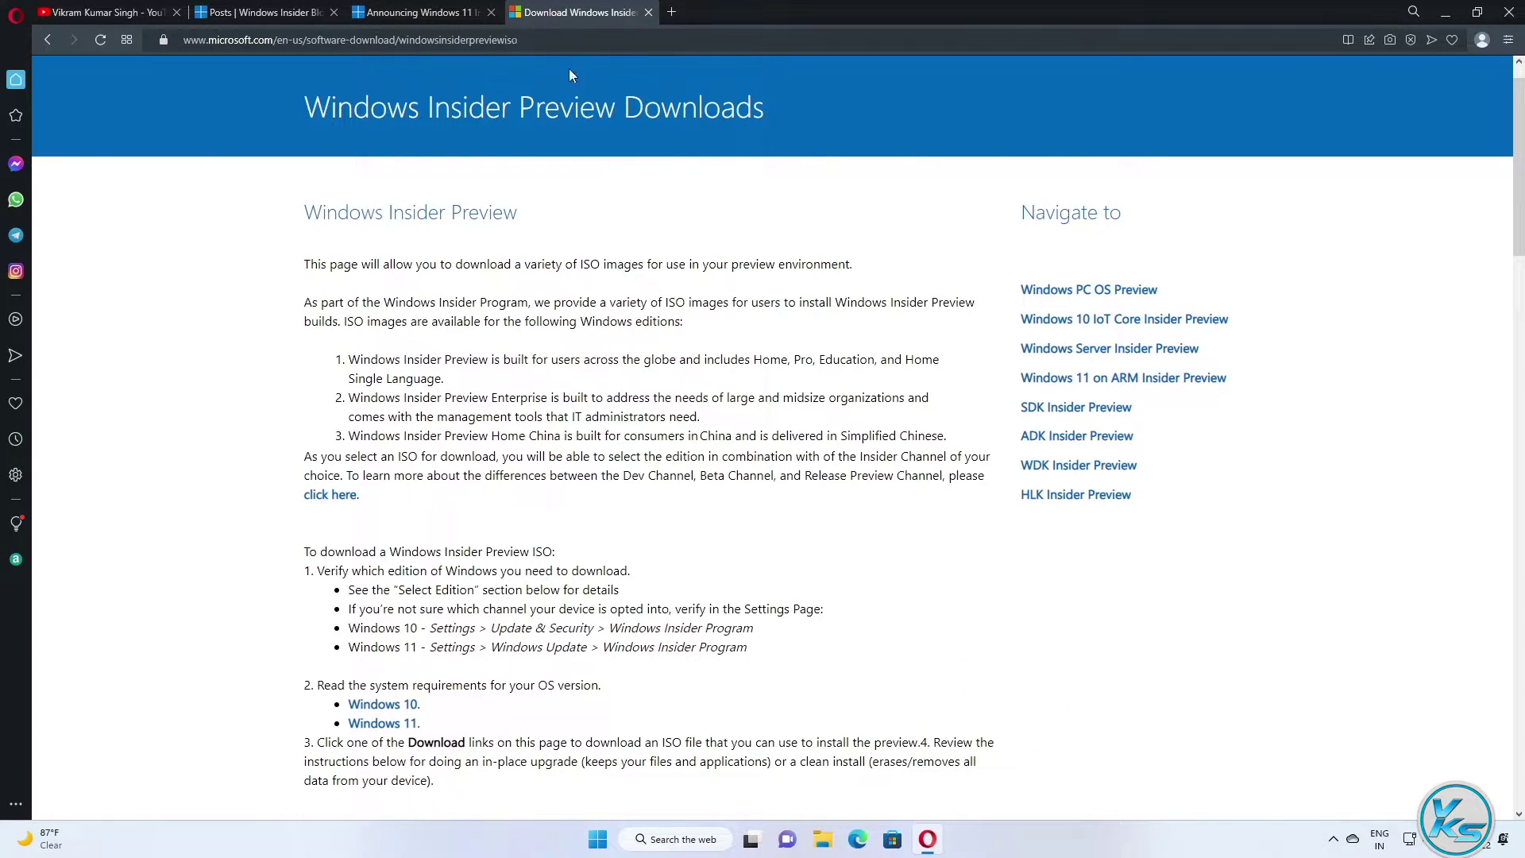
scroll(484, 323, down, 5)
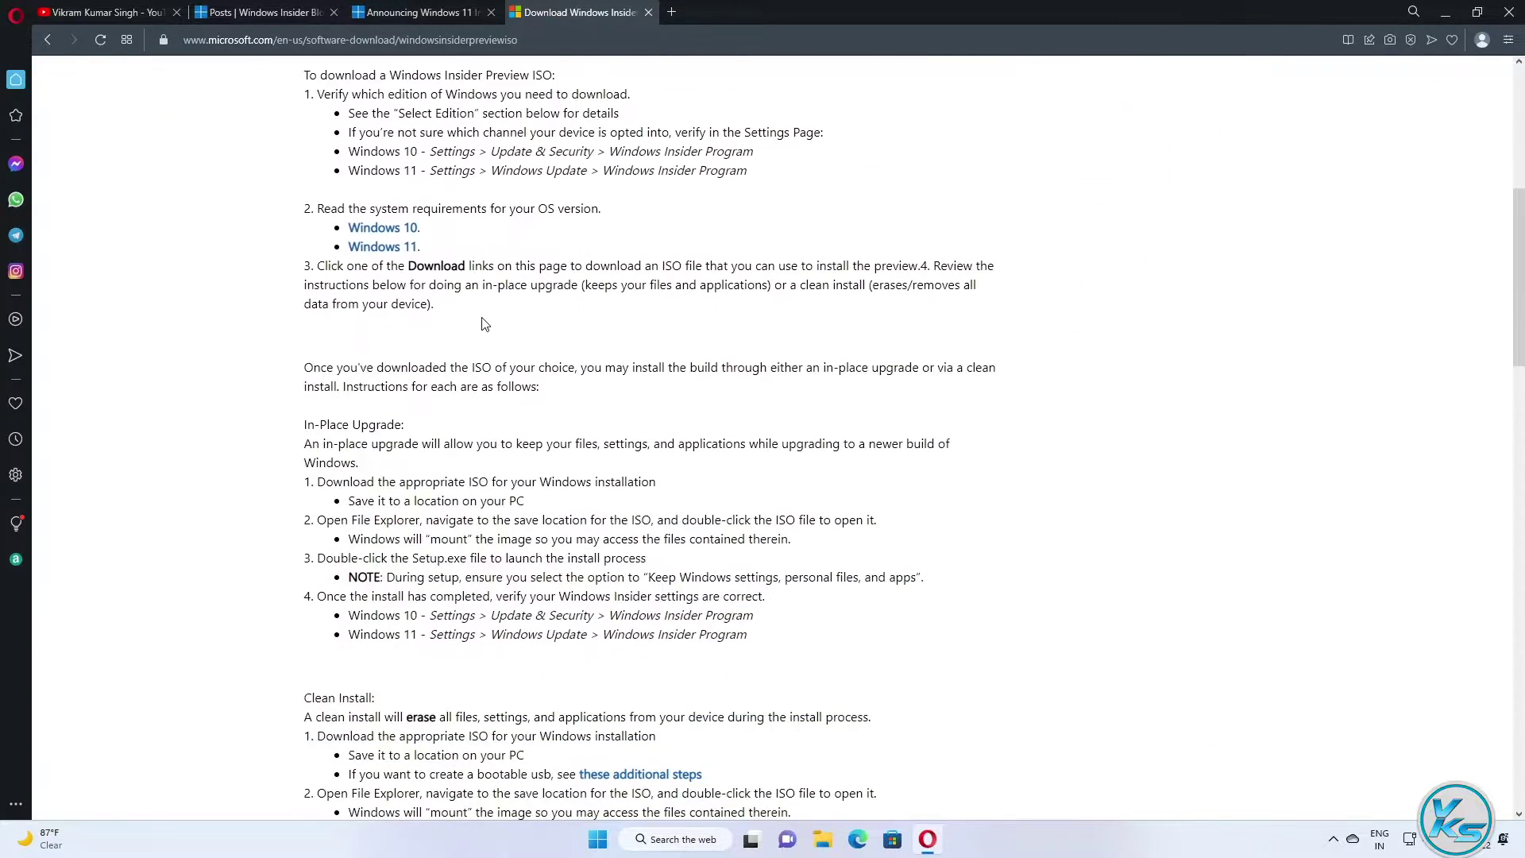
scroll(485, 323, down, 15)
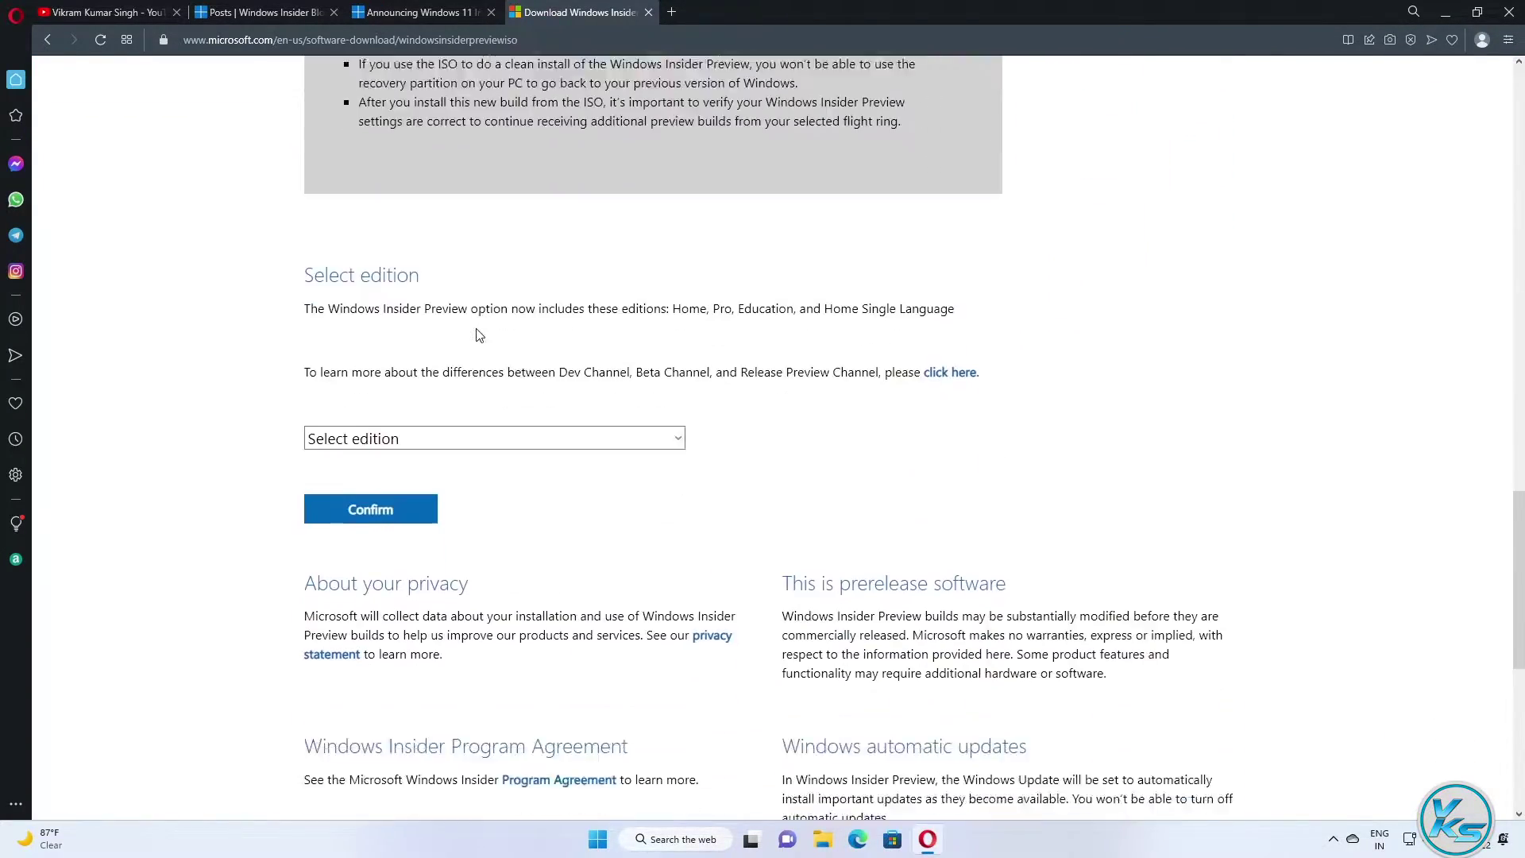
click(457, 313)
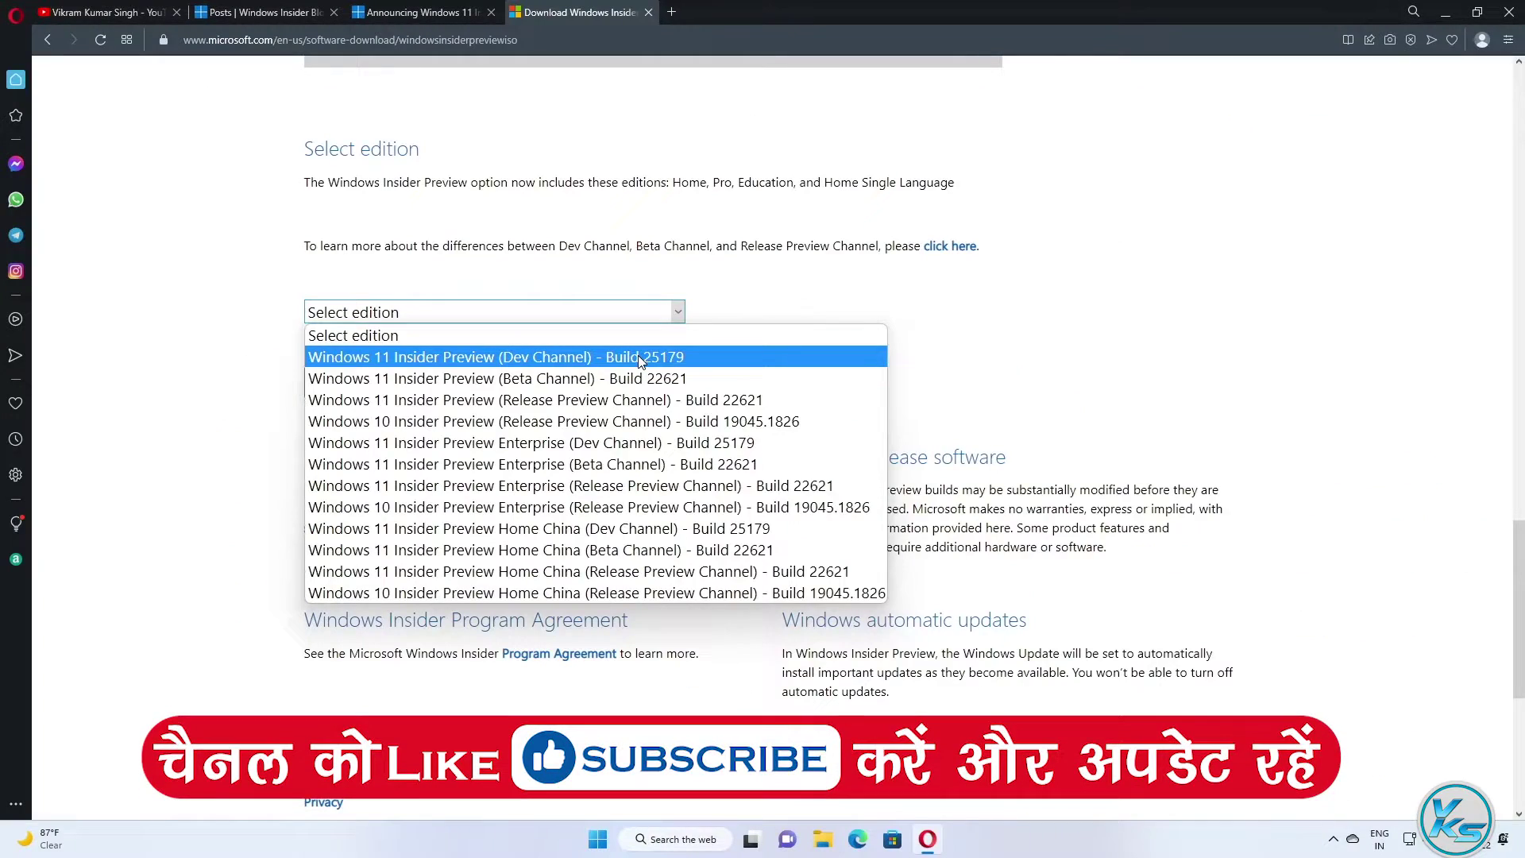
click(799, 294)
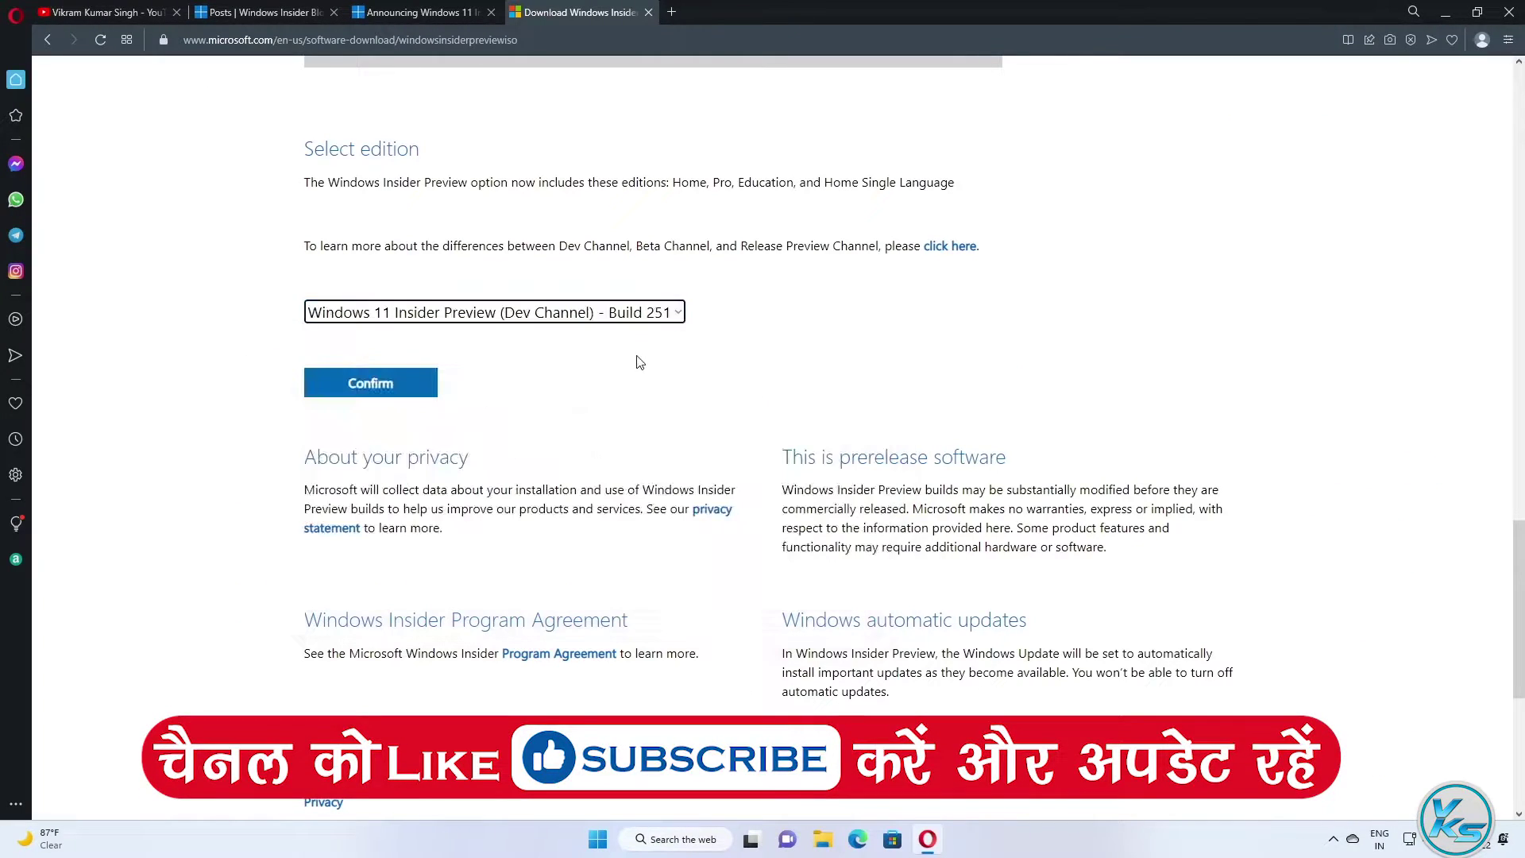
click(401, 389)
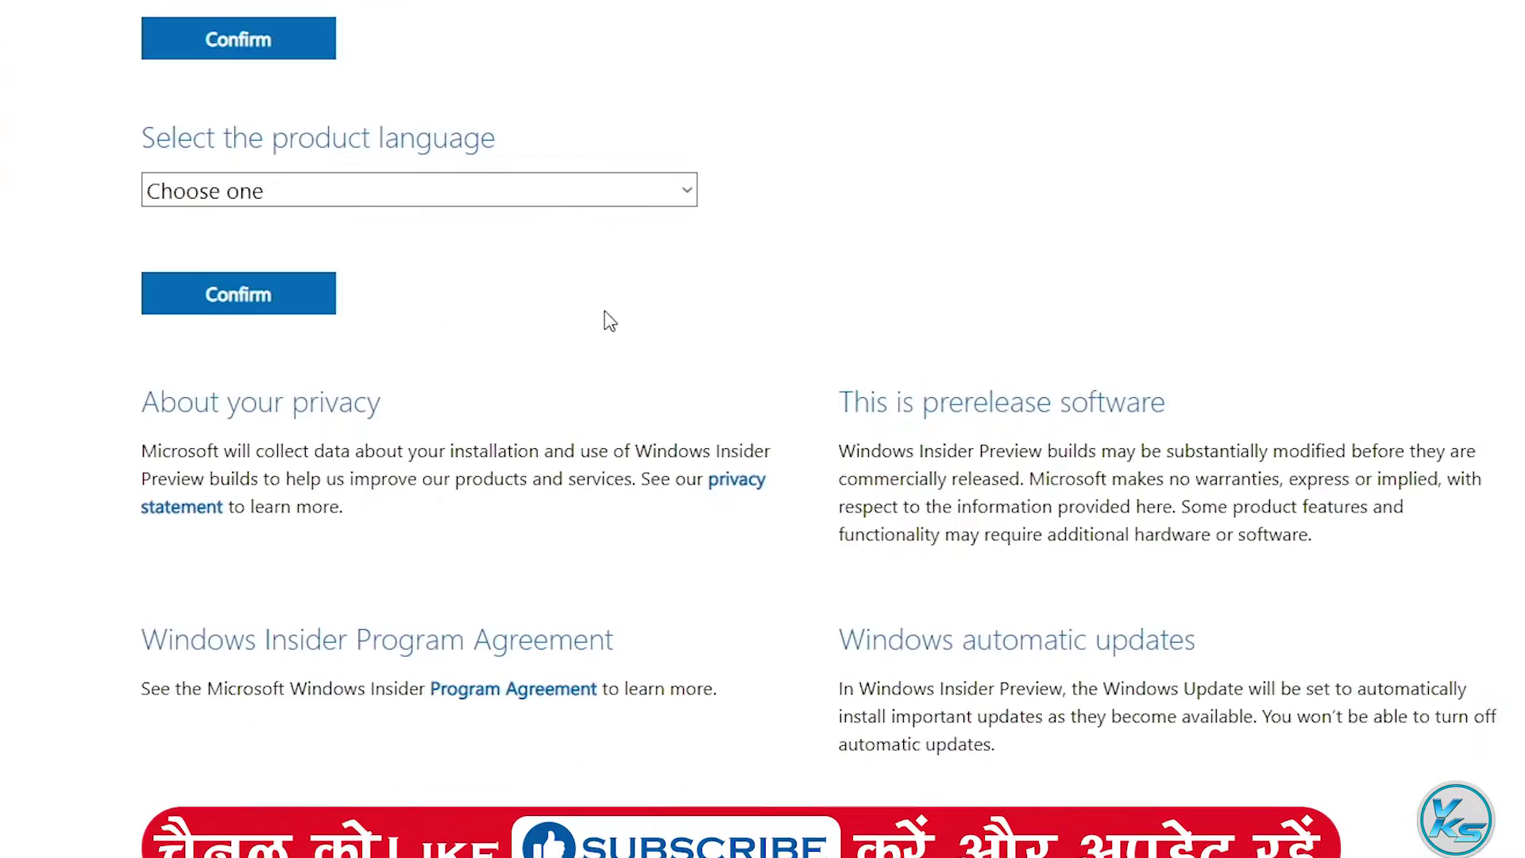
Confirm English (United States) as the product language and start the 64-bit download of the ISO
click(565, 189)
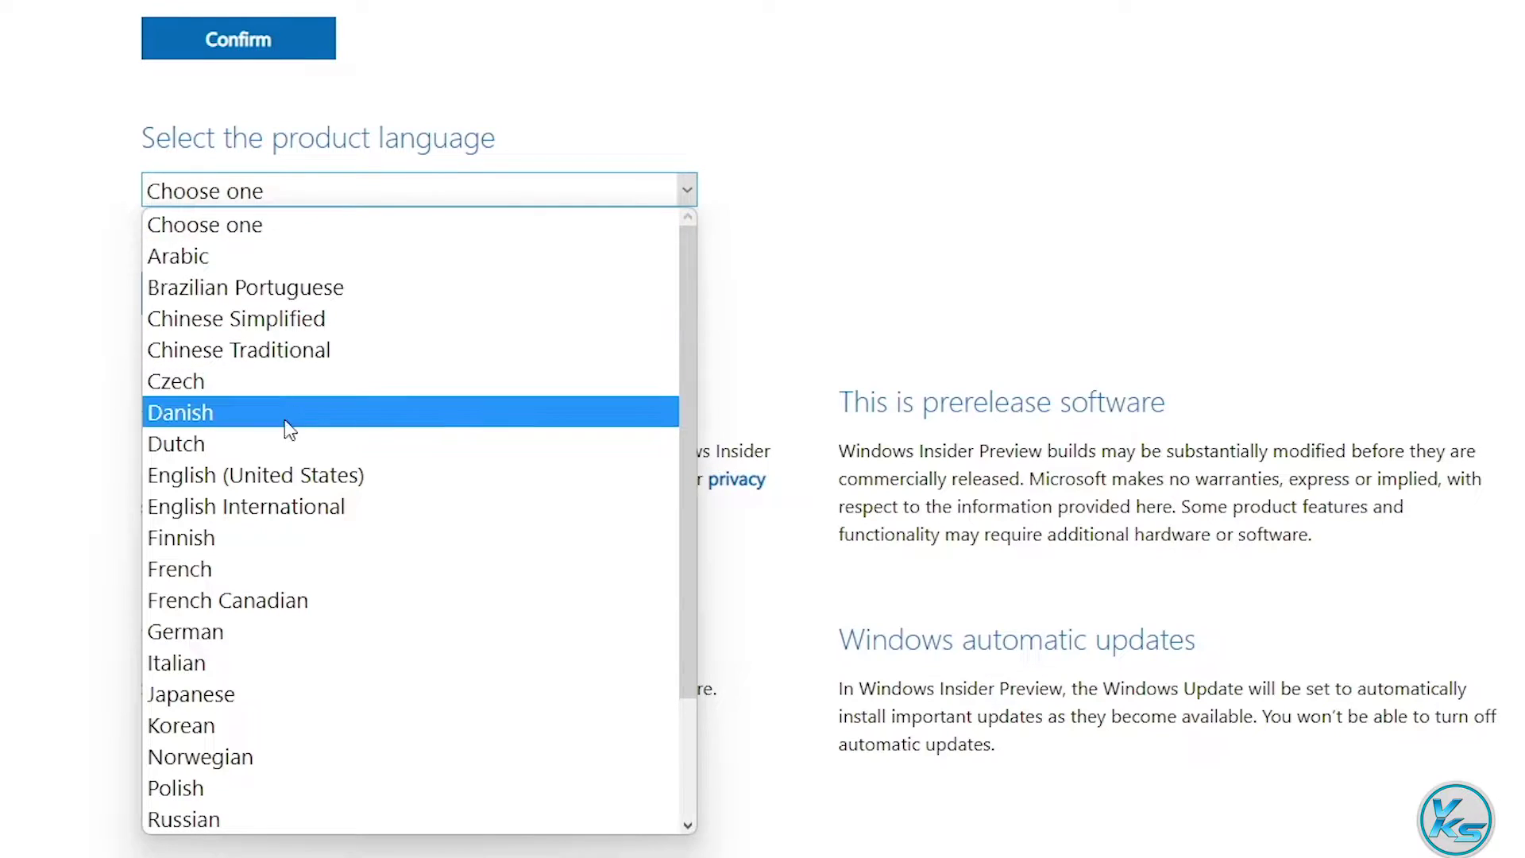
click(288, 477)
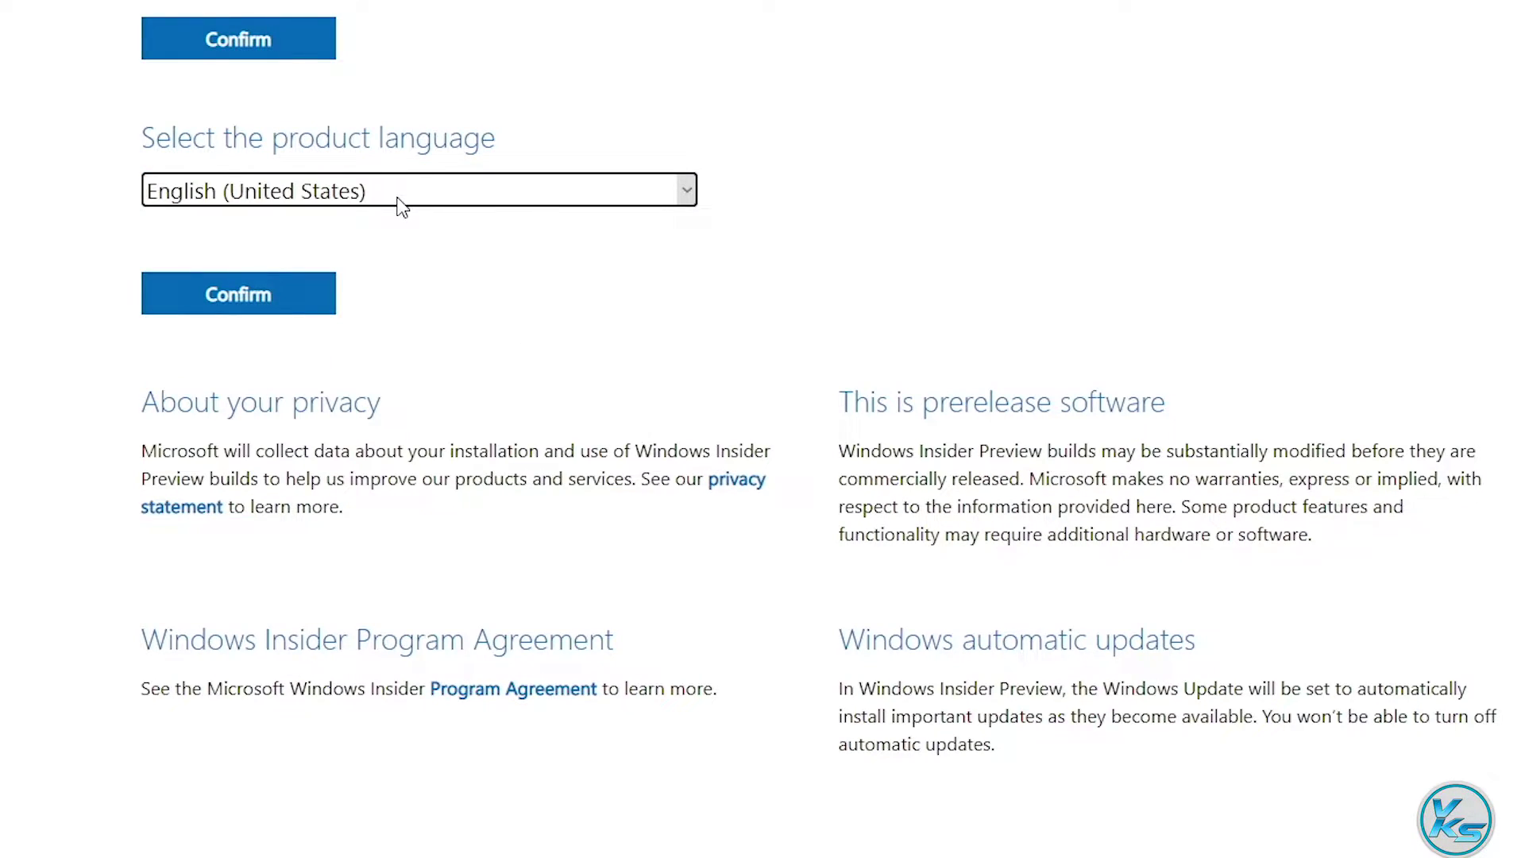
click(316, 300)
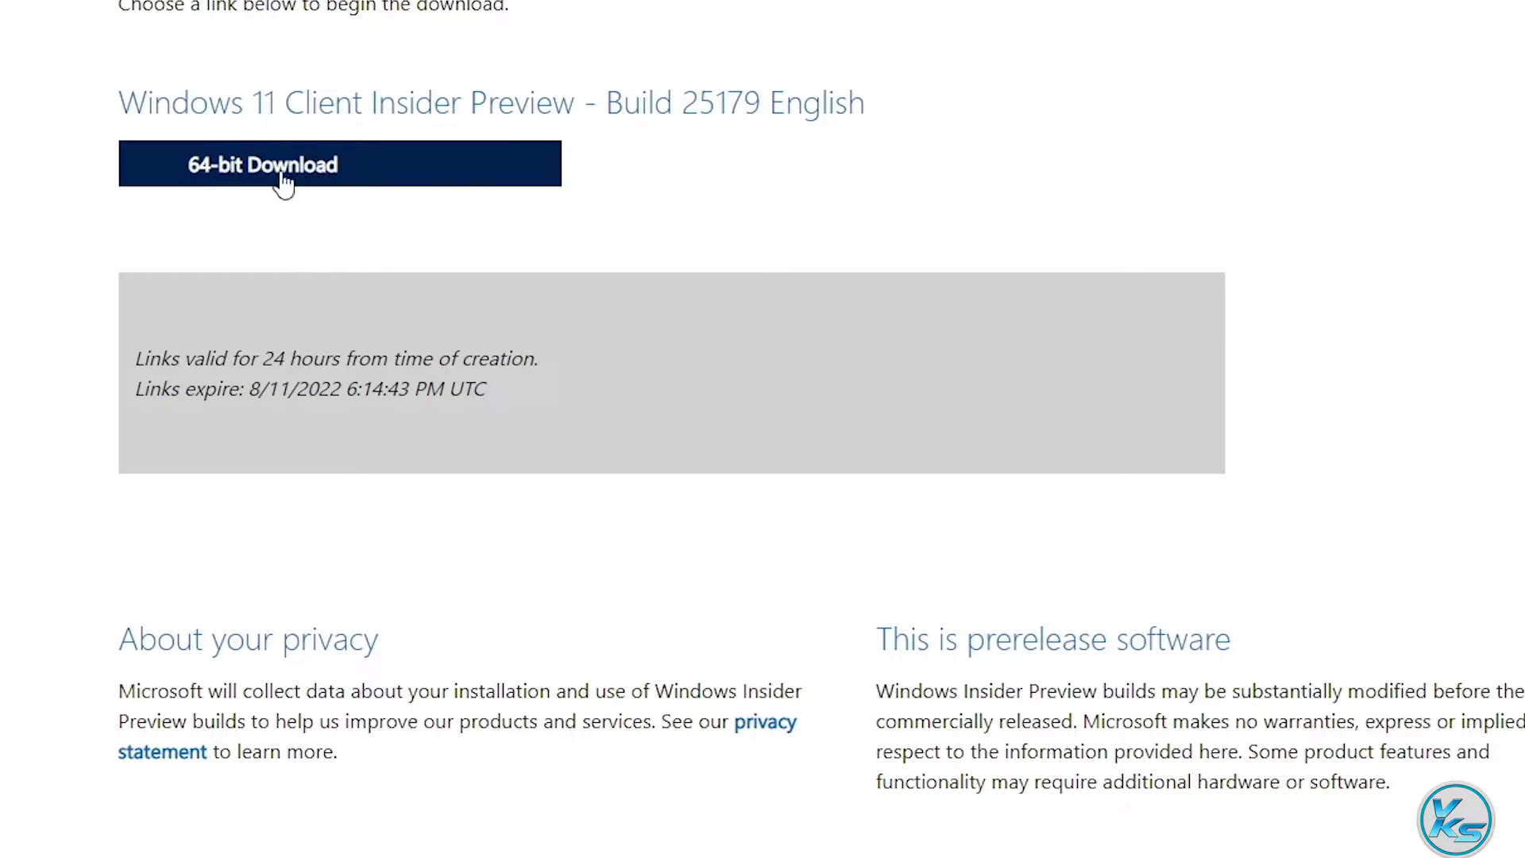
click(316, 170)
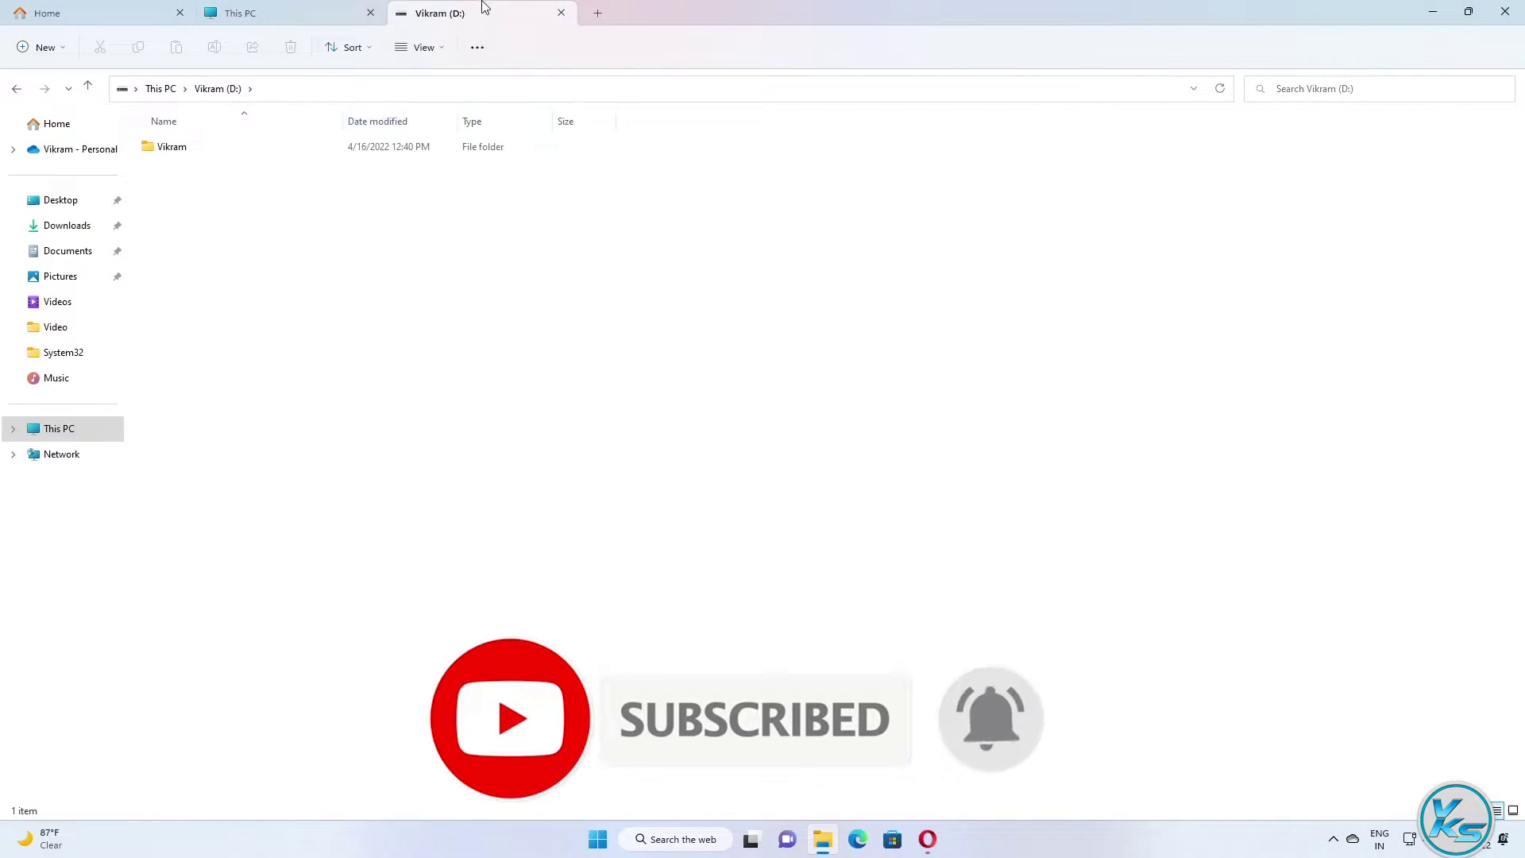
Open an additional tab in the File Explorer window showing drive D
click(596, 16)
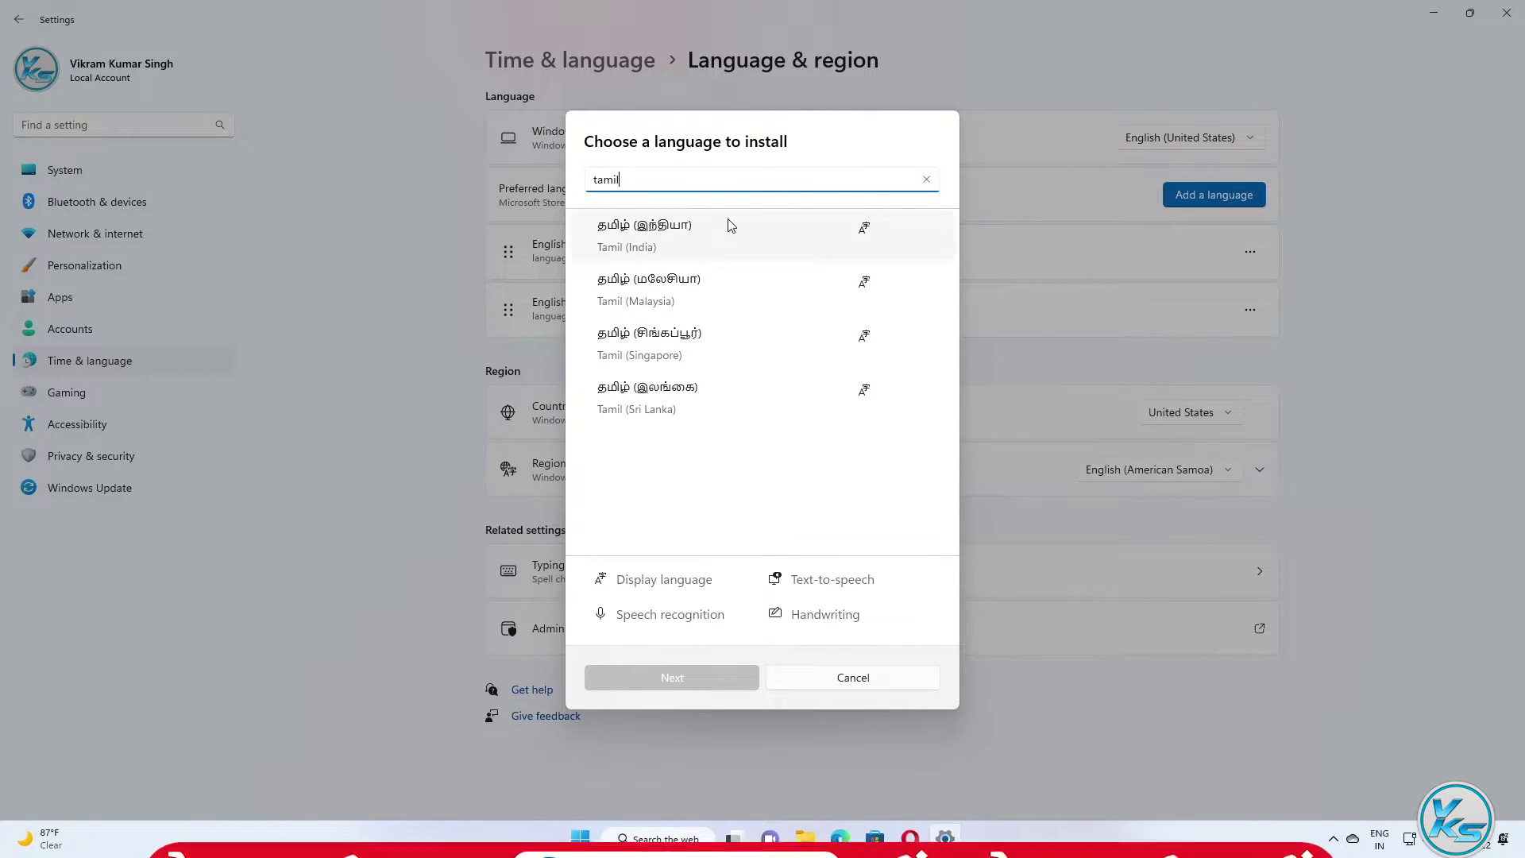
Choose Tamil (India) as the language to install and continue to its installation options
click(686, 247)
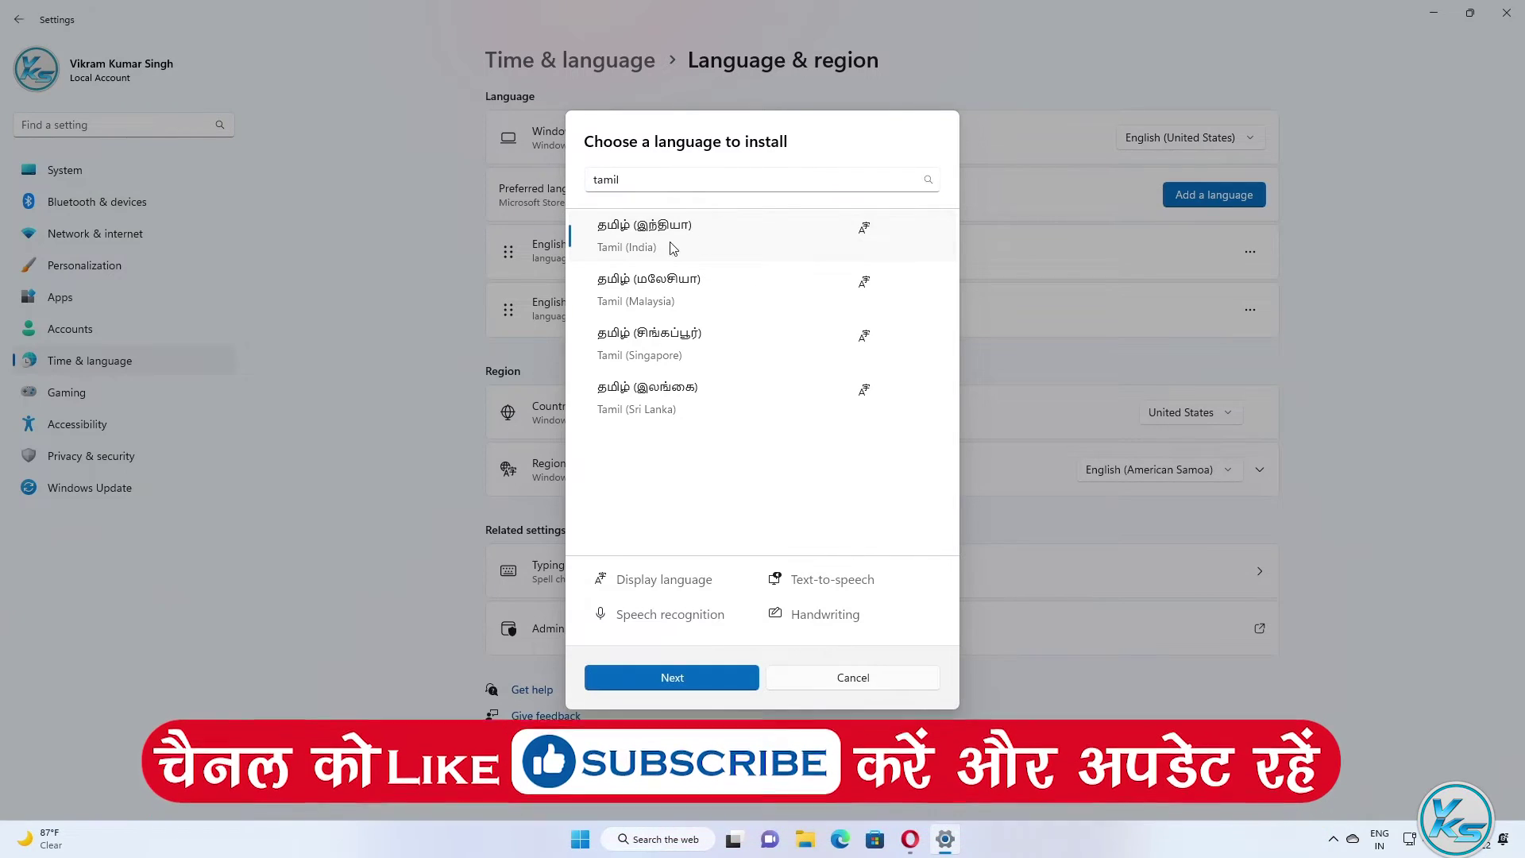
click(698, 681)
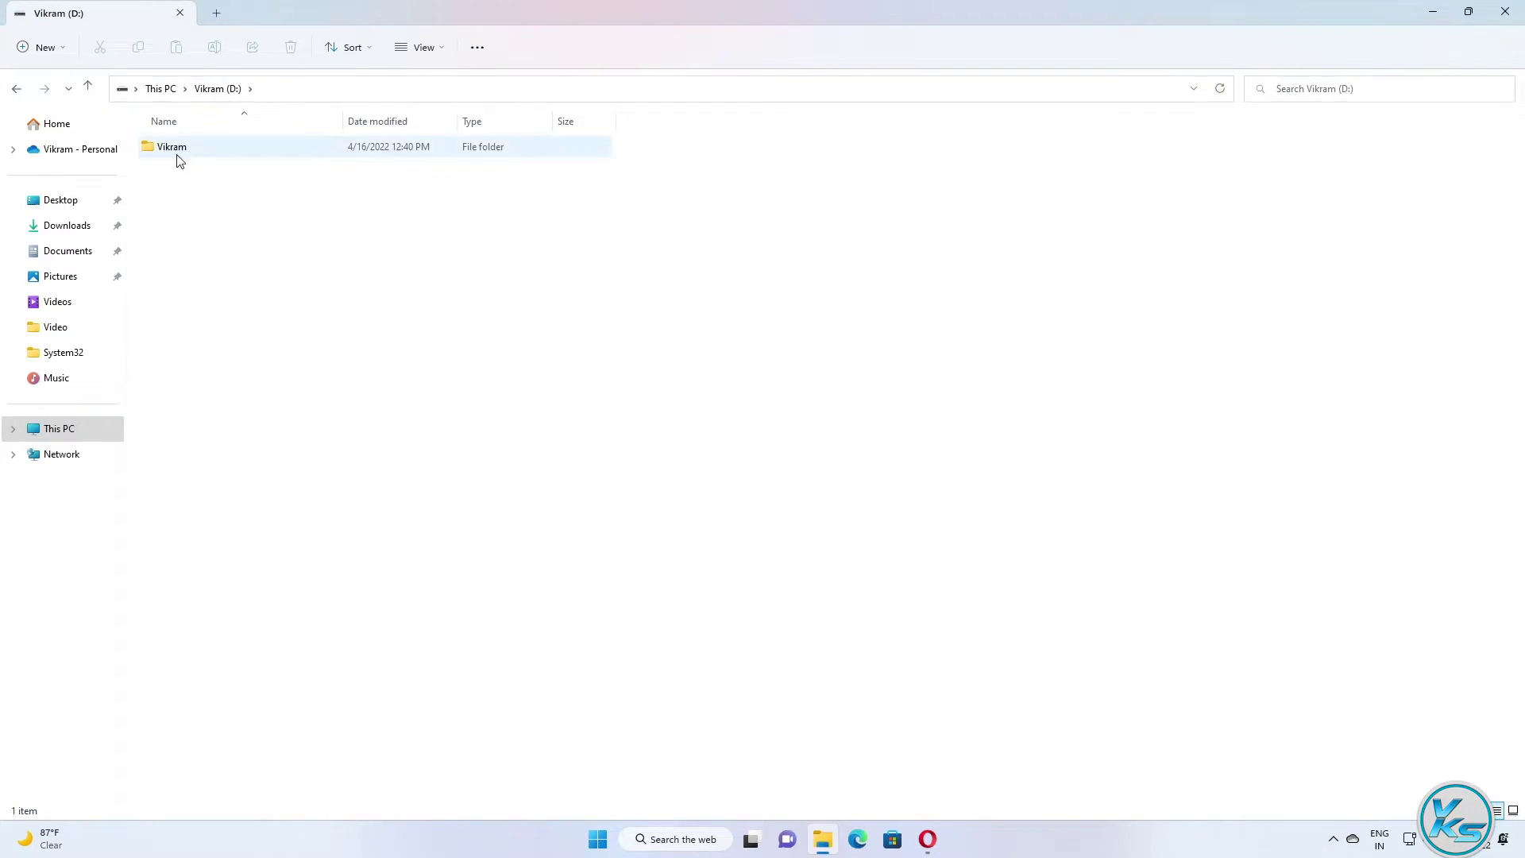
View the context menu of the folder on drive D, including its extended options, and dismiss it
right_click(155, 154)
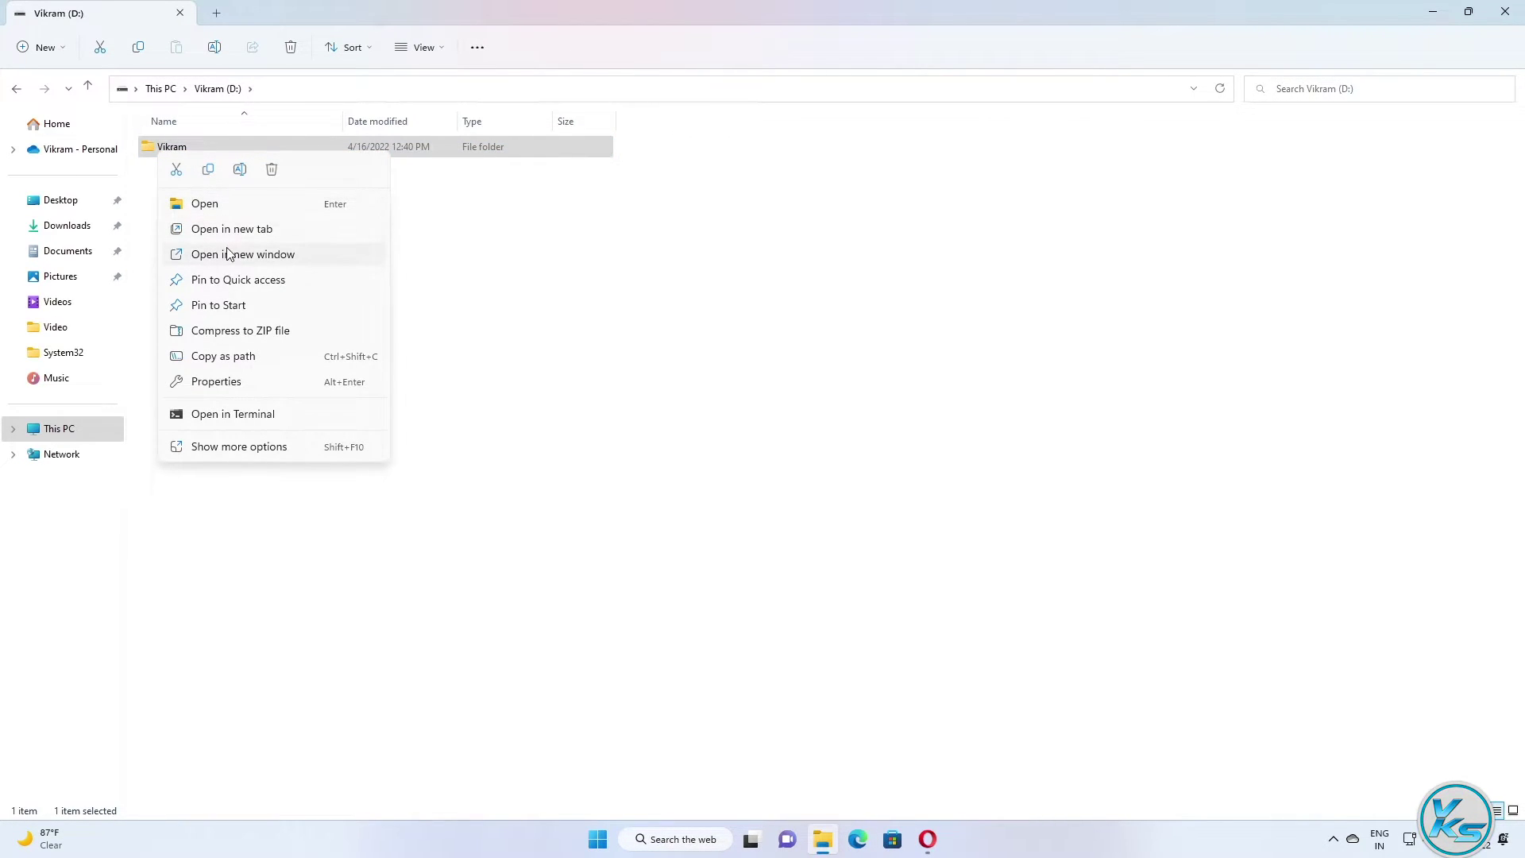
click(250, 450)
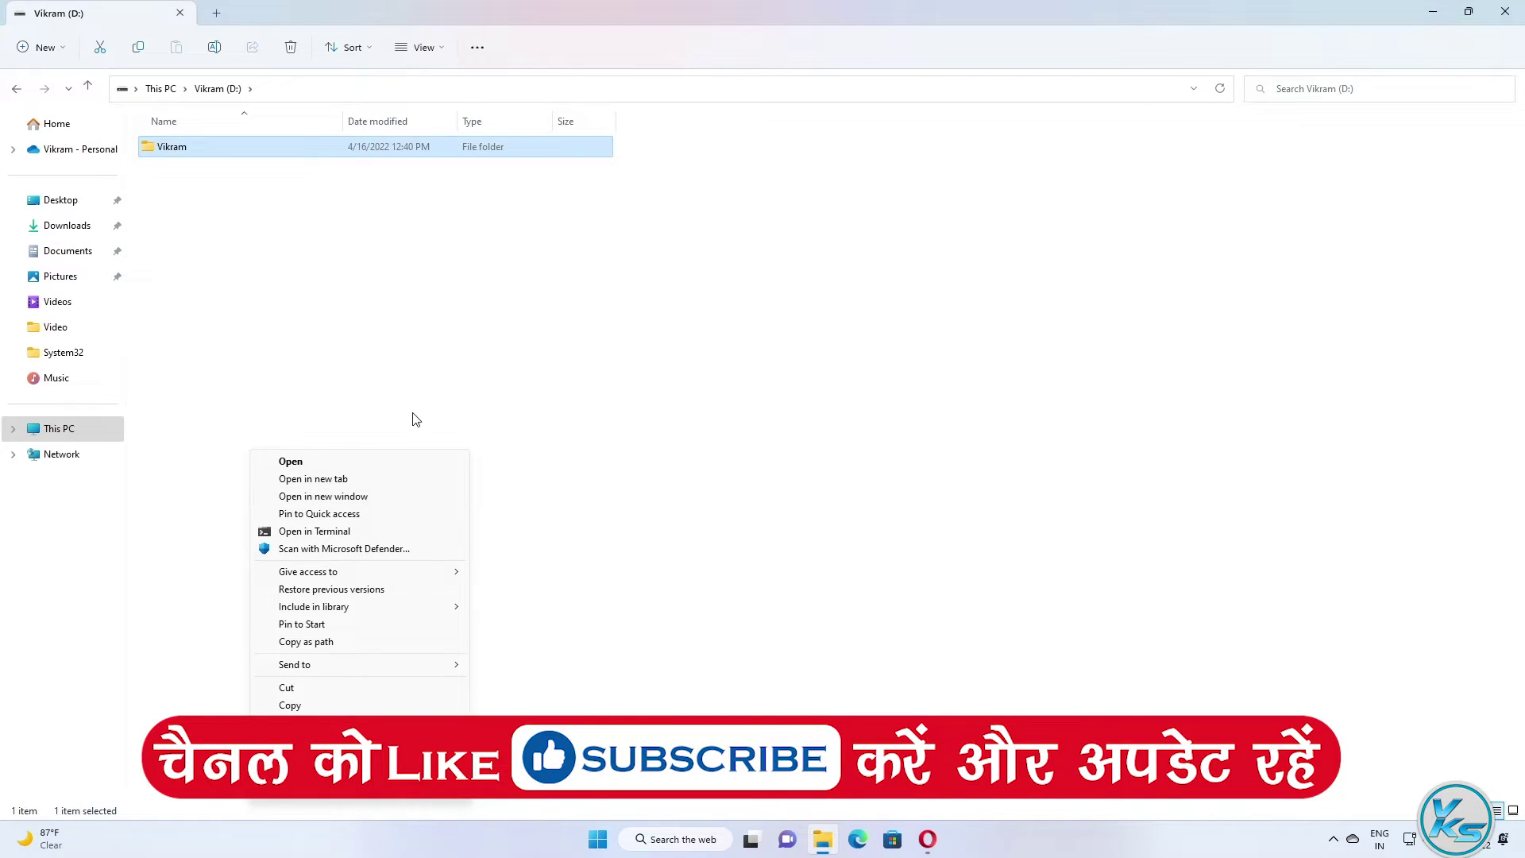
click(548, 323)
Open a new File Explorer tab beside the drive D tab and close the File Explorer window
key(ctrl+t)
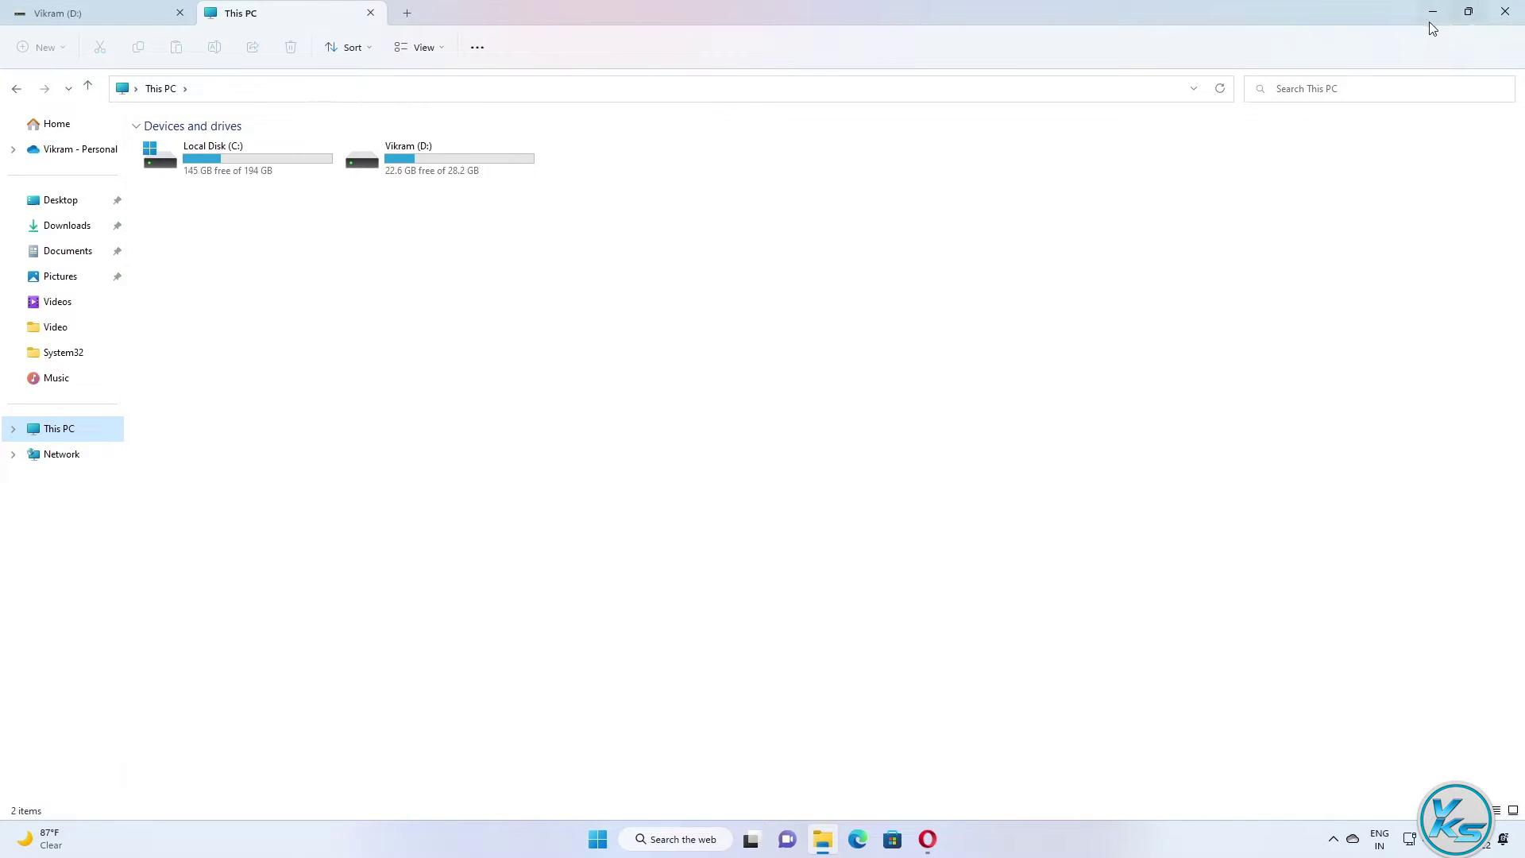
click(1498, 16)
Look at the widgets board with its weather and news cards, and close it again
mouse_move(48, 838)
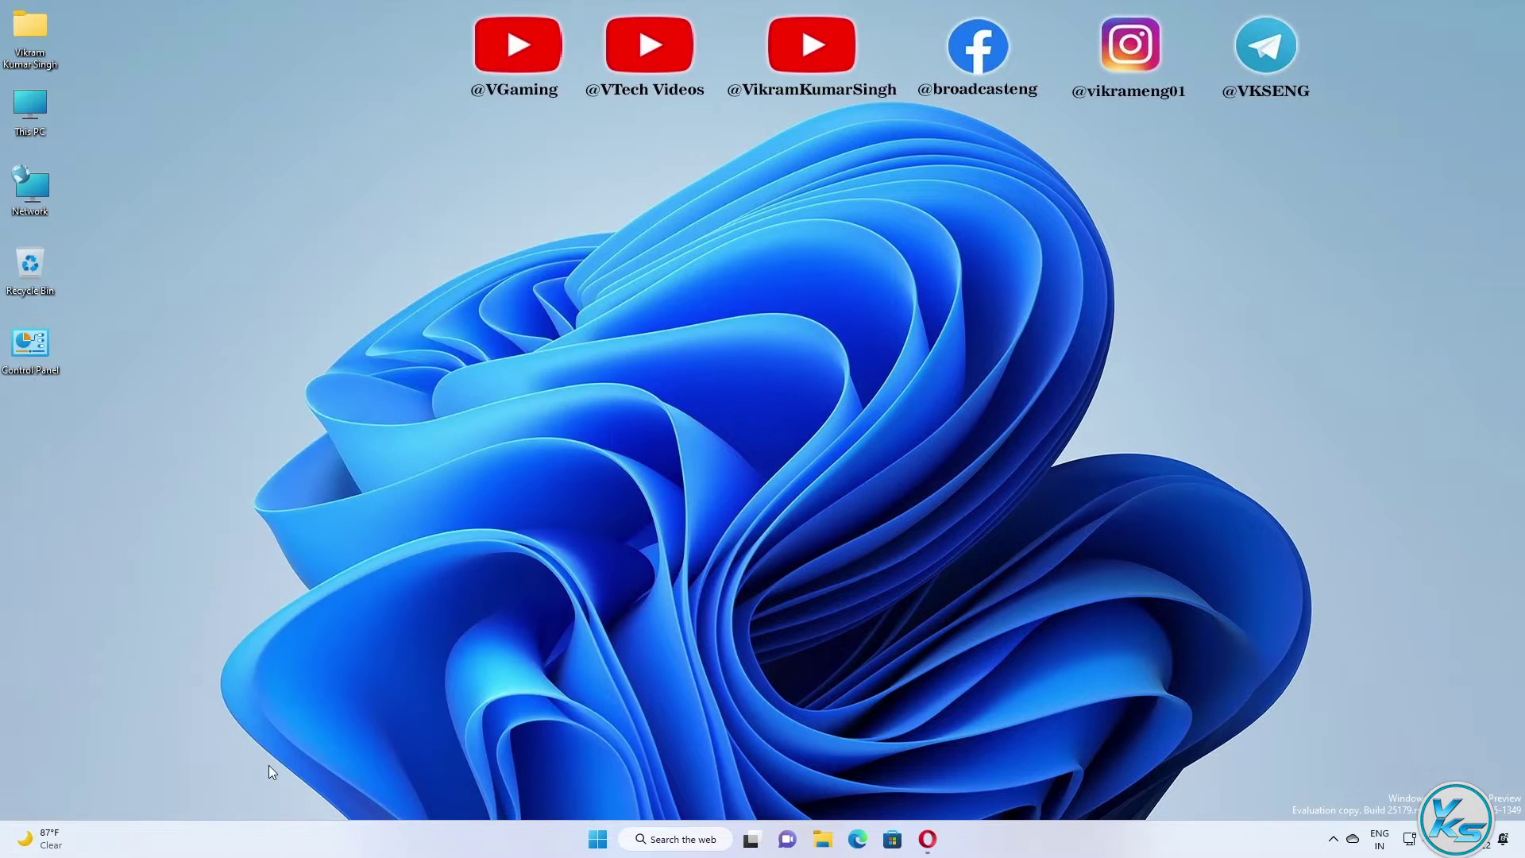
click(66, 841)
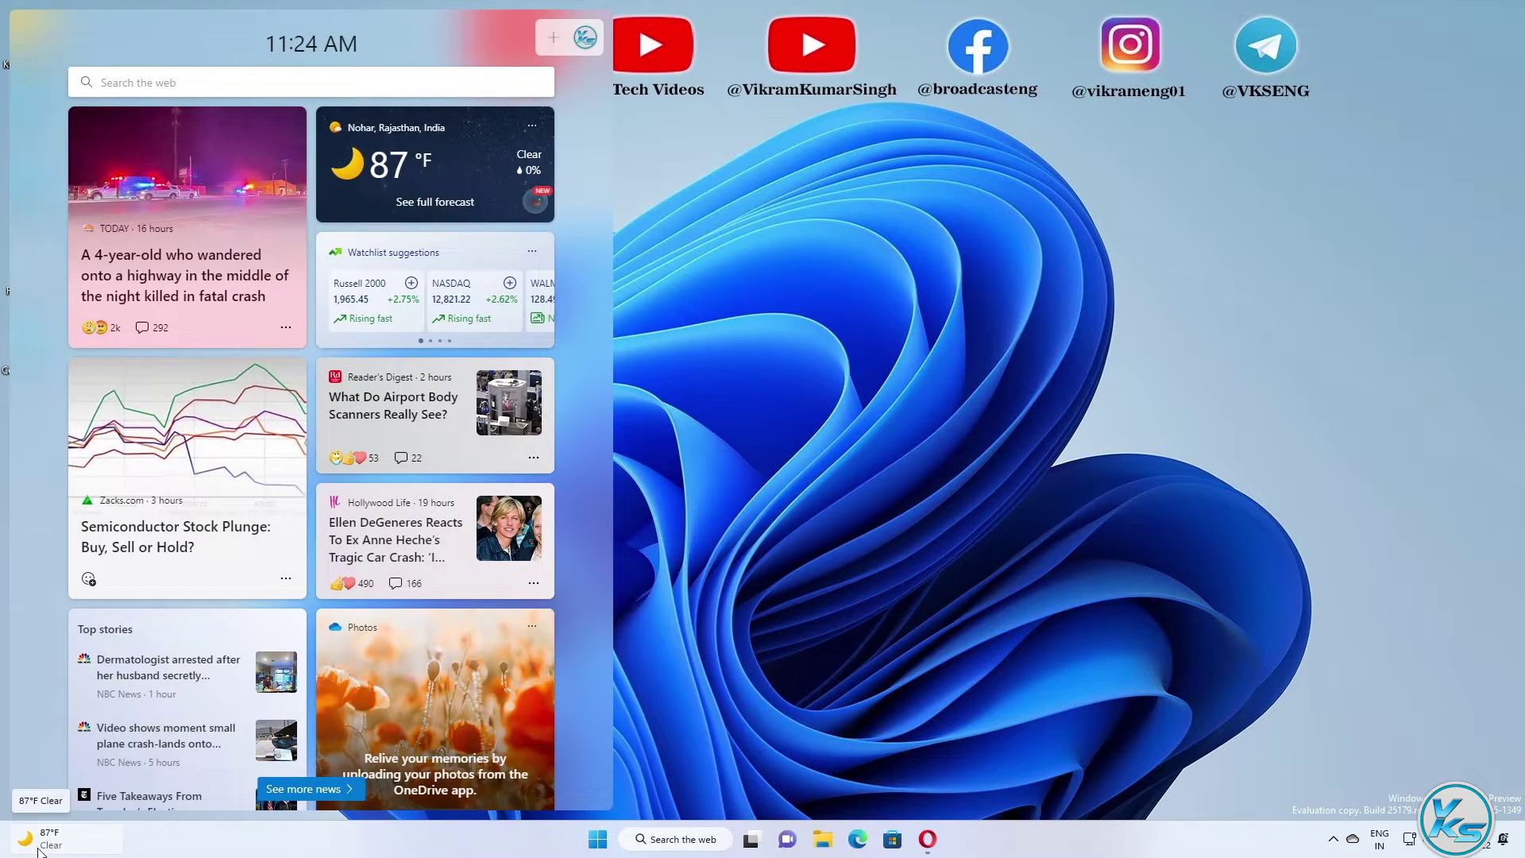
click(50, 847)
click(64, 843)
click(106, 850)
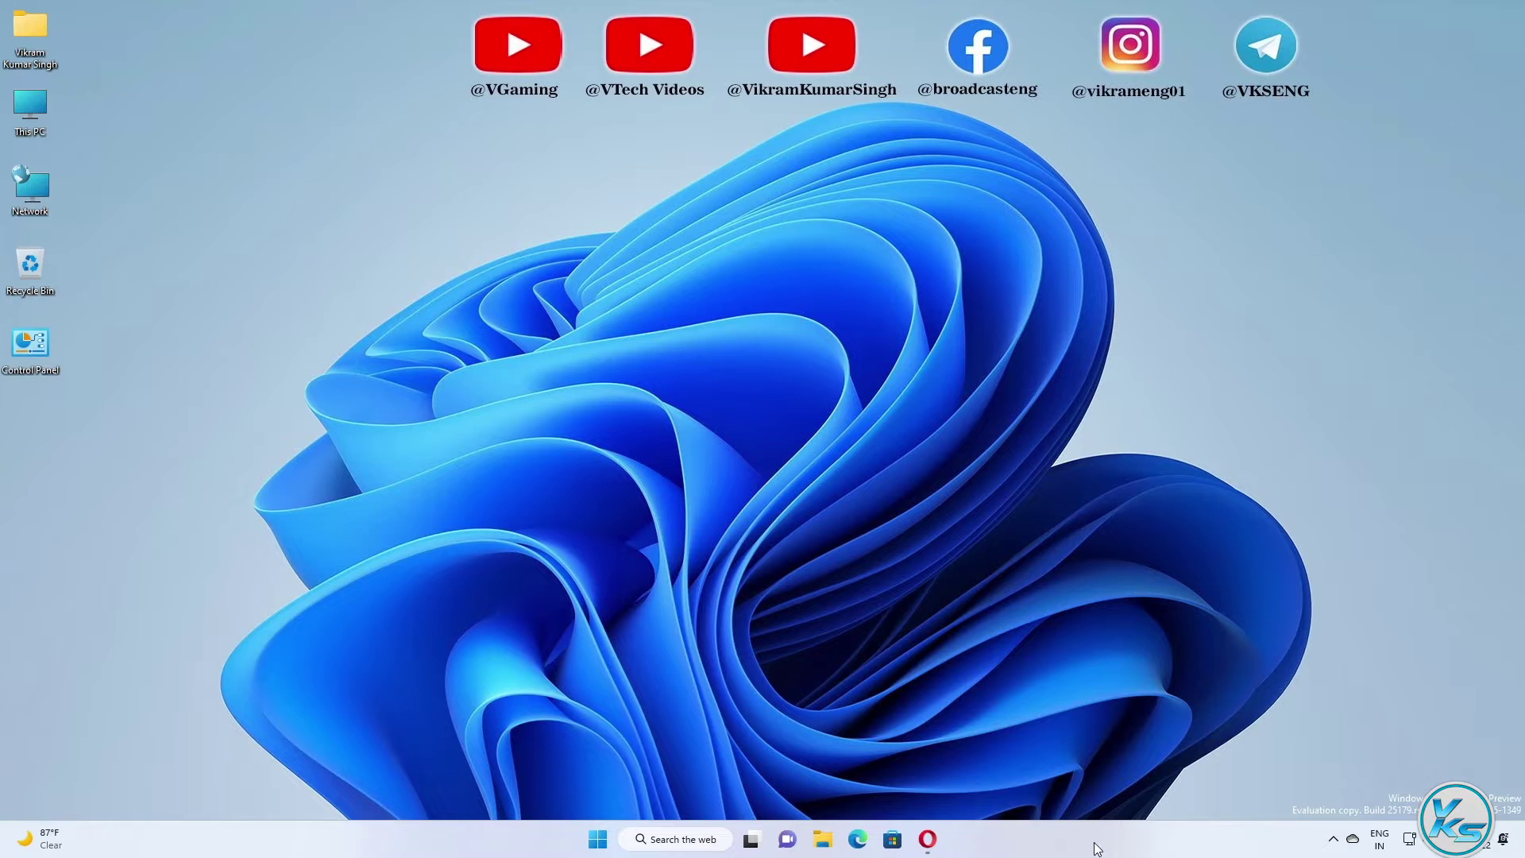
Check the clipboard history panel and open Windows Settings
key(super+v)
click(1032, 712)
key(super+v)
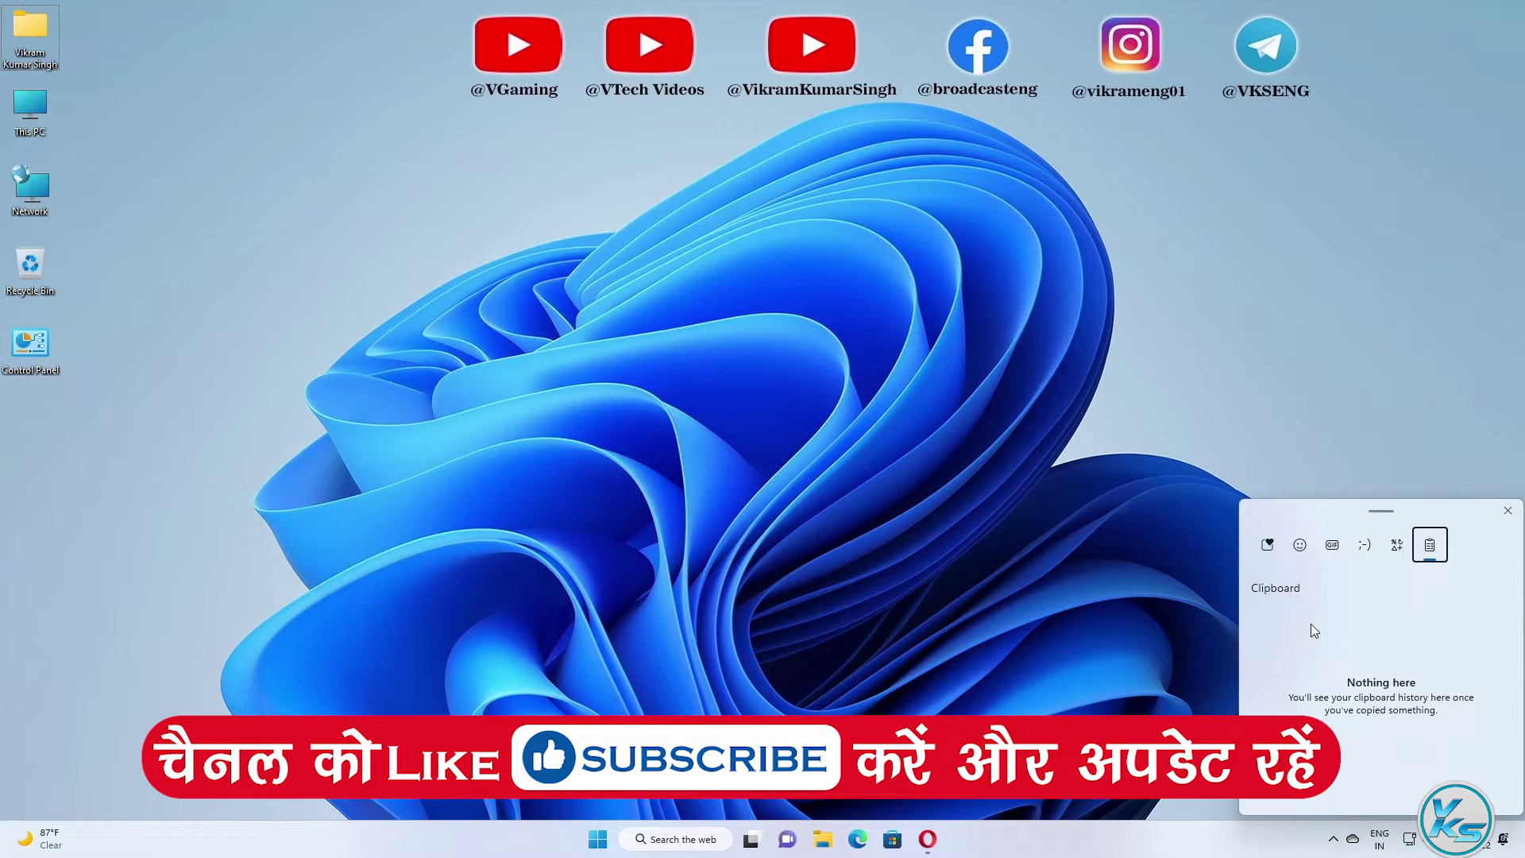
key(super+i)
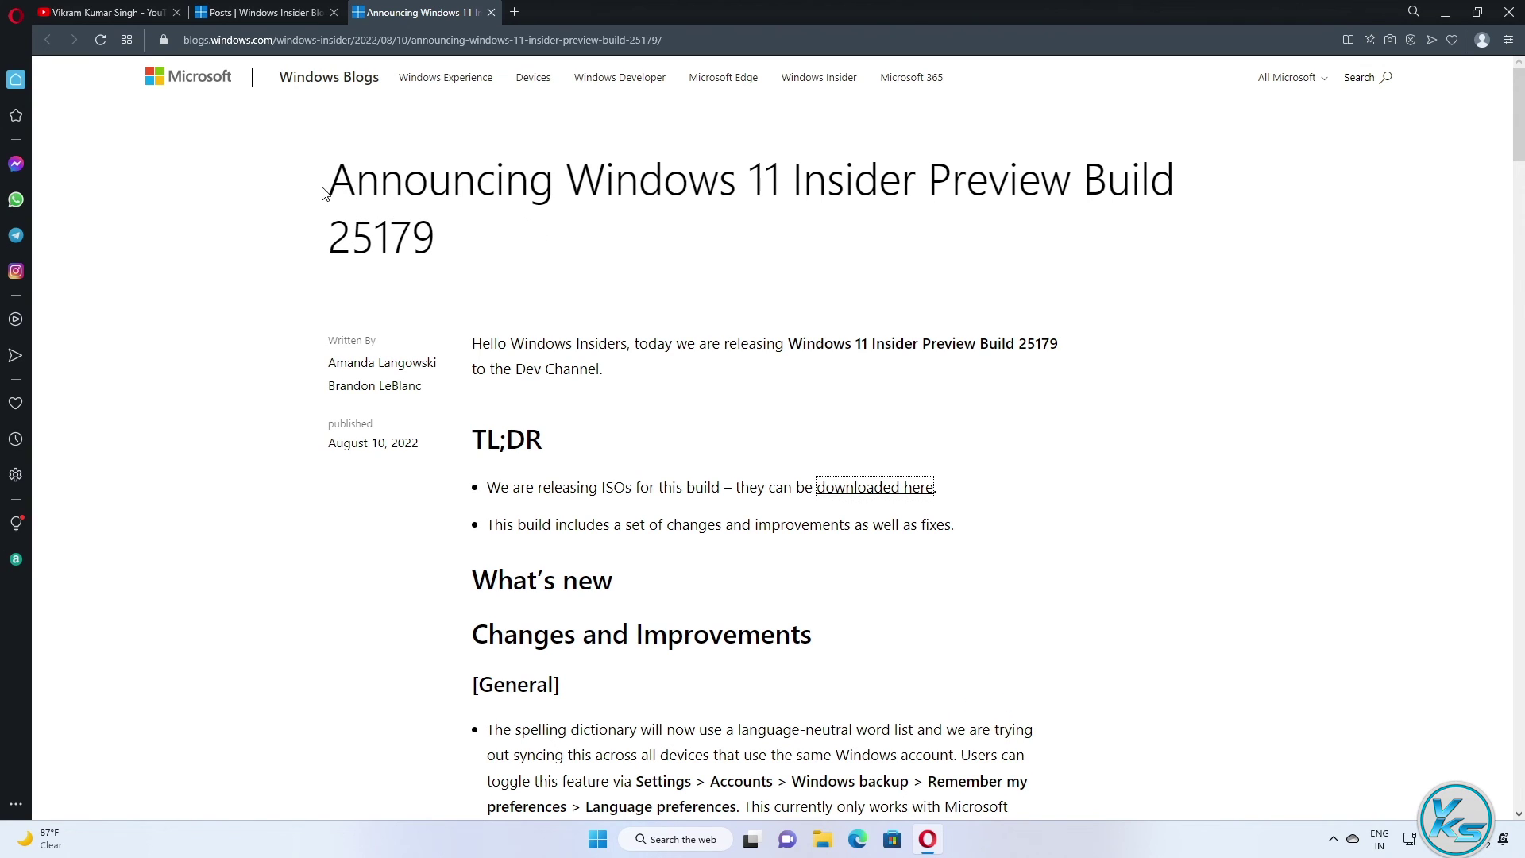
In the Opera browser, examine the Windows 11 Insider Preview Build 25179 announcement, including its changes, improvements and known issues
drag(327, 189, 457, 249)
click(476, 251)
scroll(560, 324, down, 2)
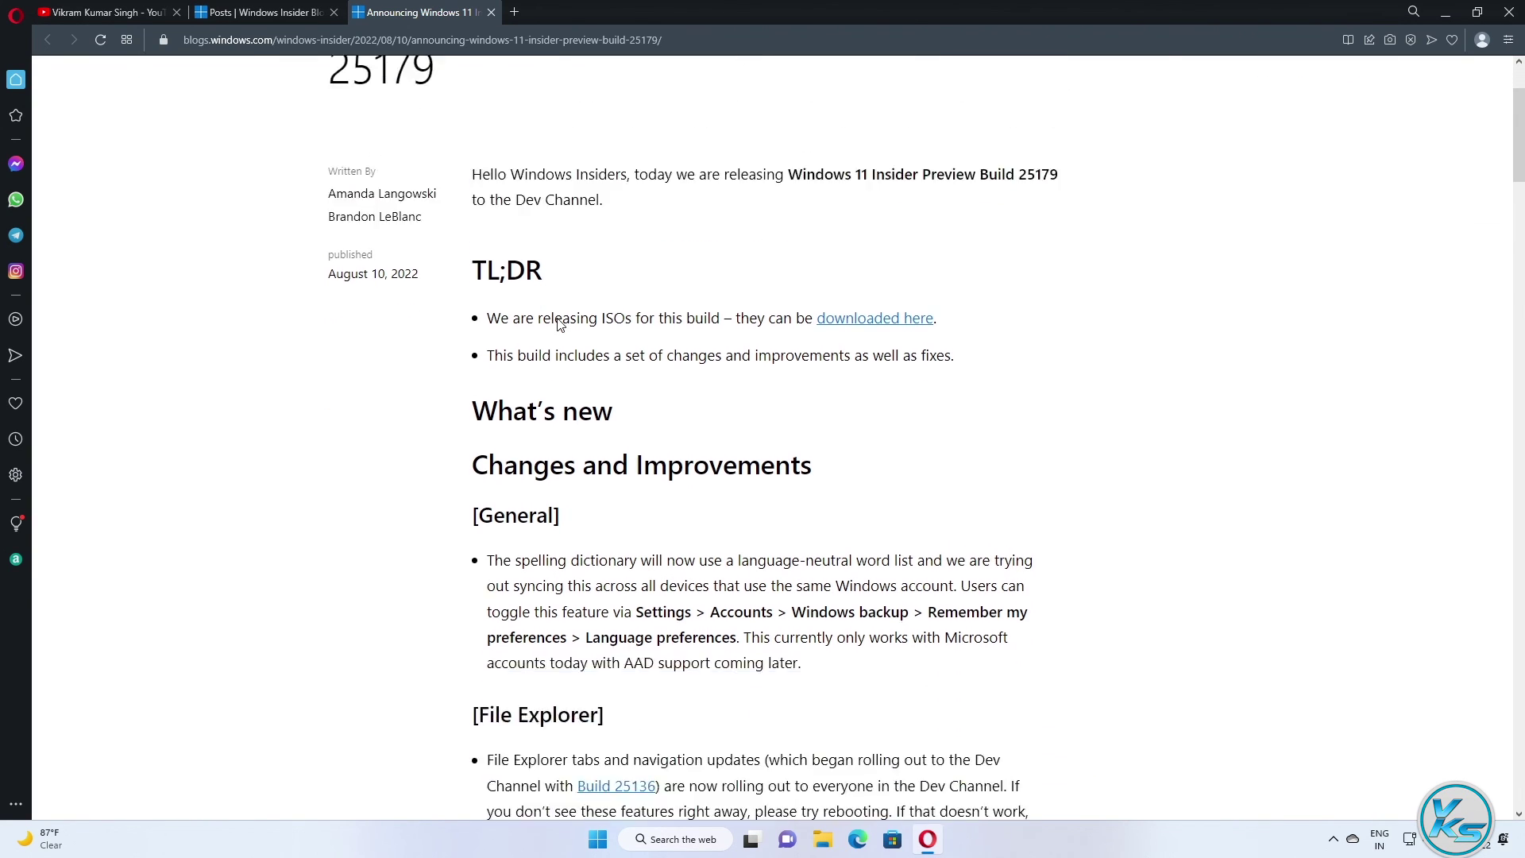
scroll(559, 324, down, 10)
scroll(671, 360, down, 5)
scroll(672, 360, down, 15)
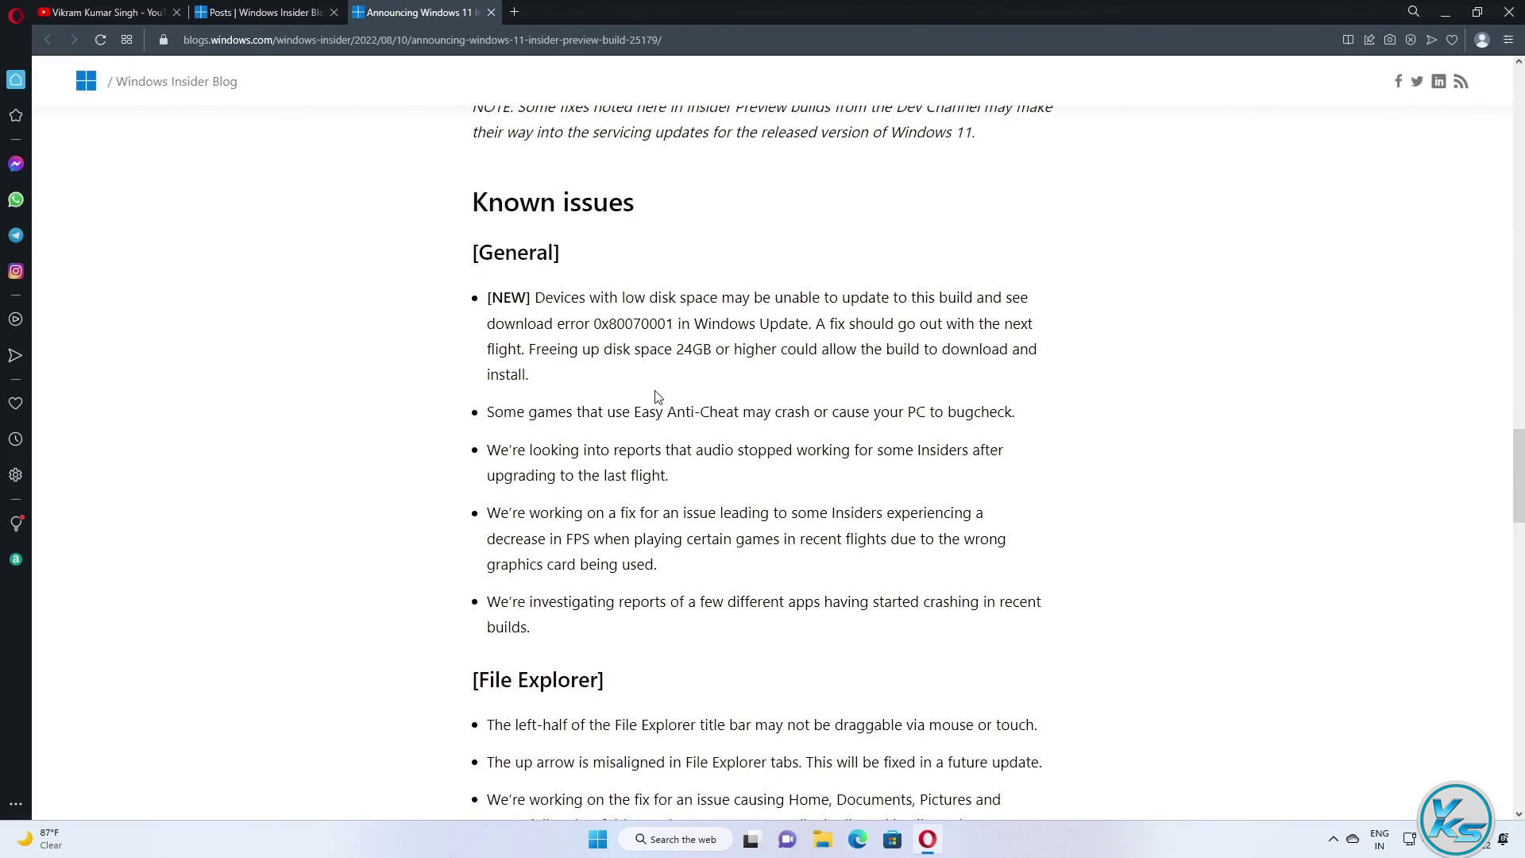
scroll(656, 396, down, 5)
scroll(556, 528, down, 5)
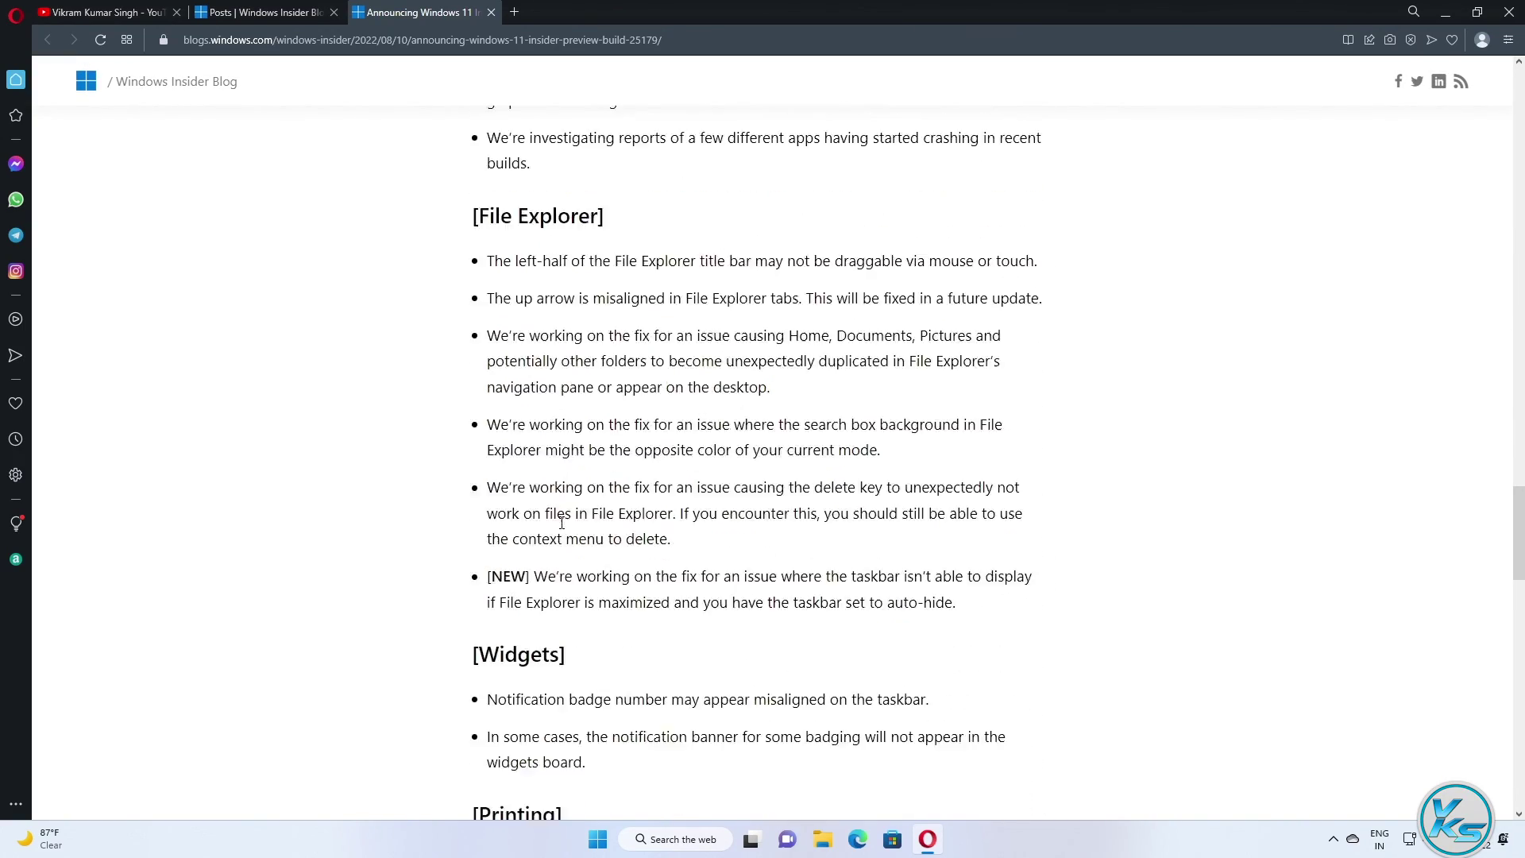
scroll(547, 488, up, 15)
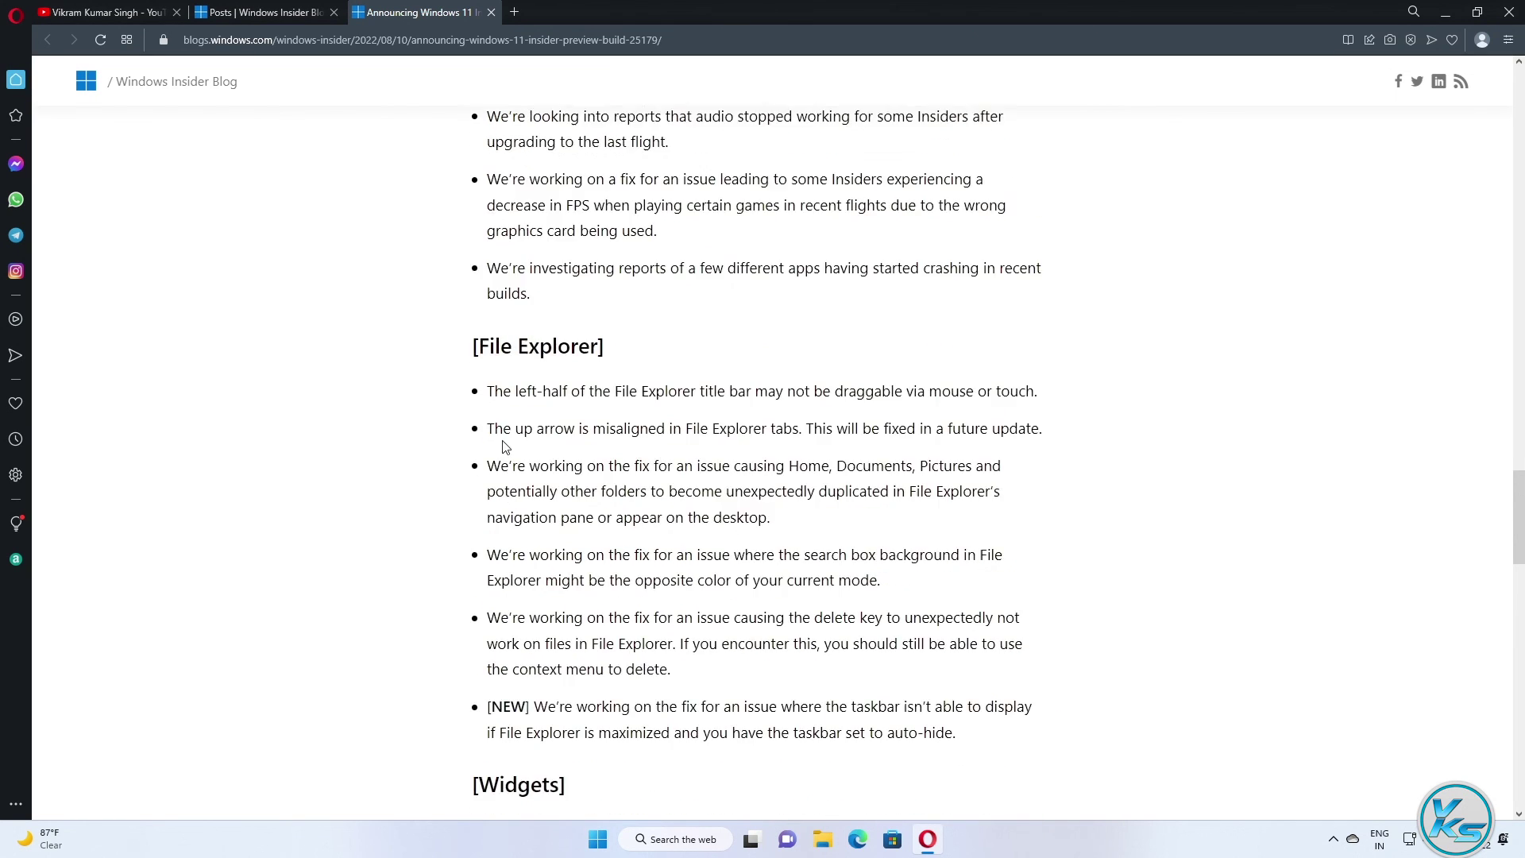